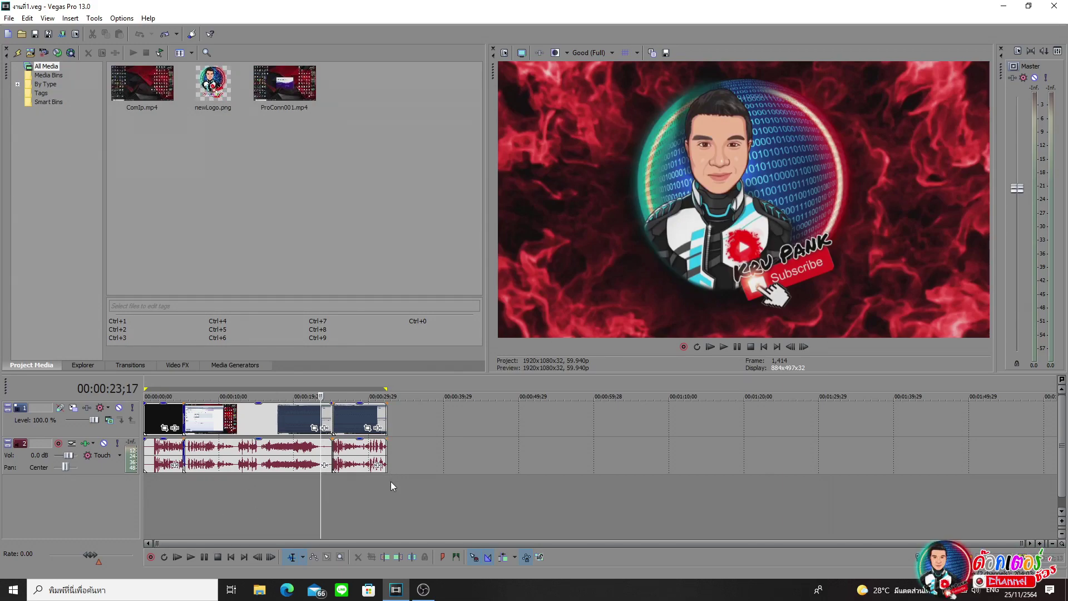
left_click(273, 496)
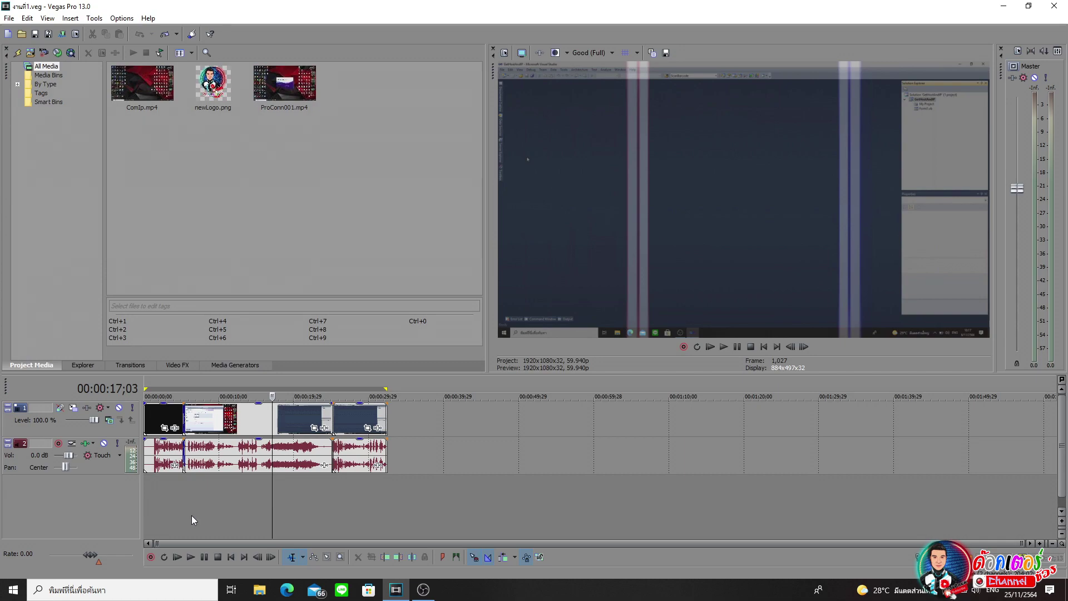
left_click(198, 495)
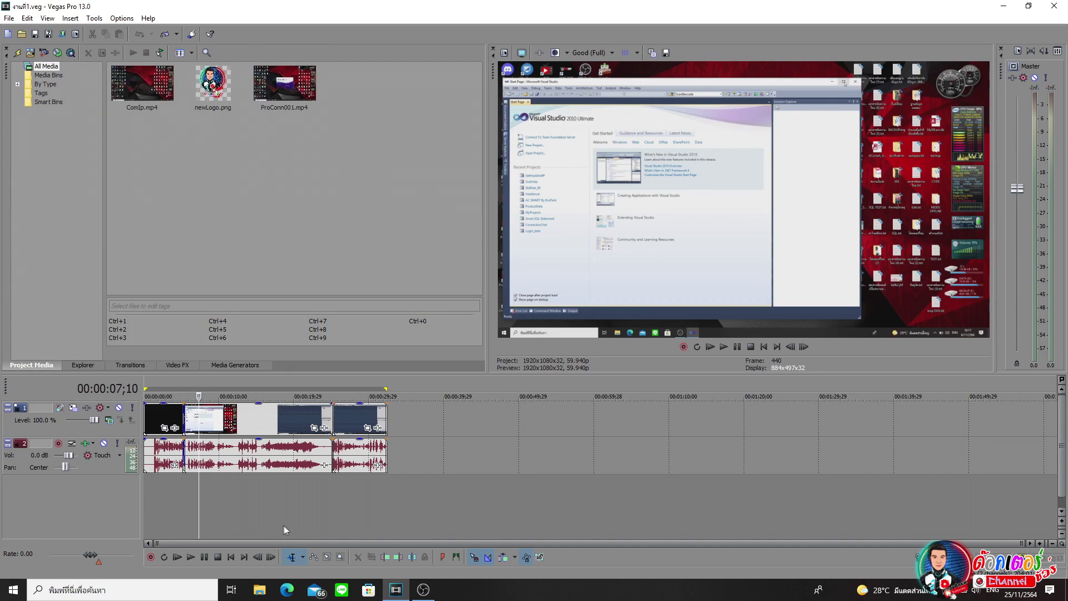
key("ctrl+a")
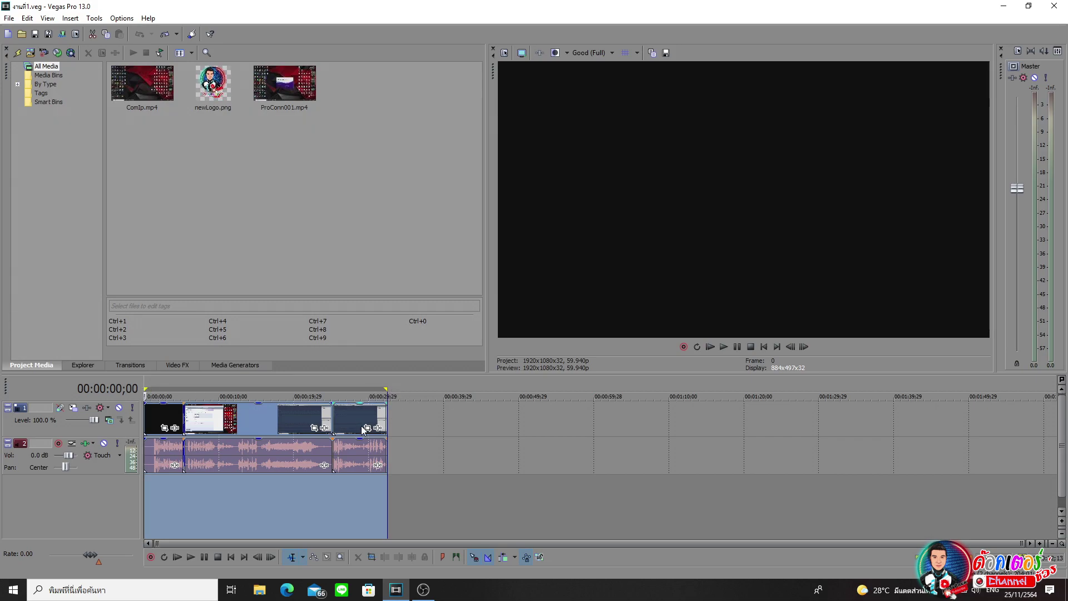
left_click(405, 505)
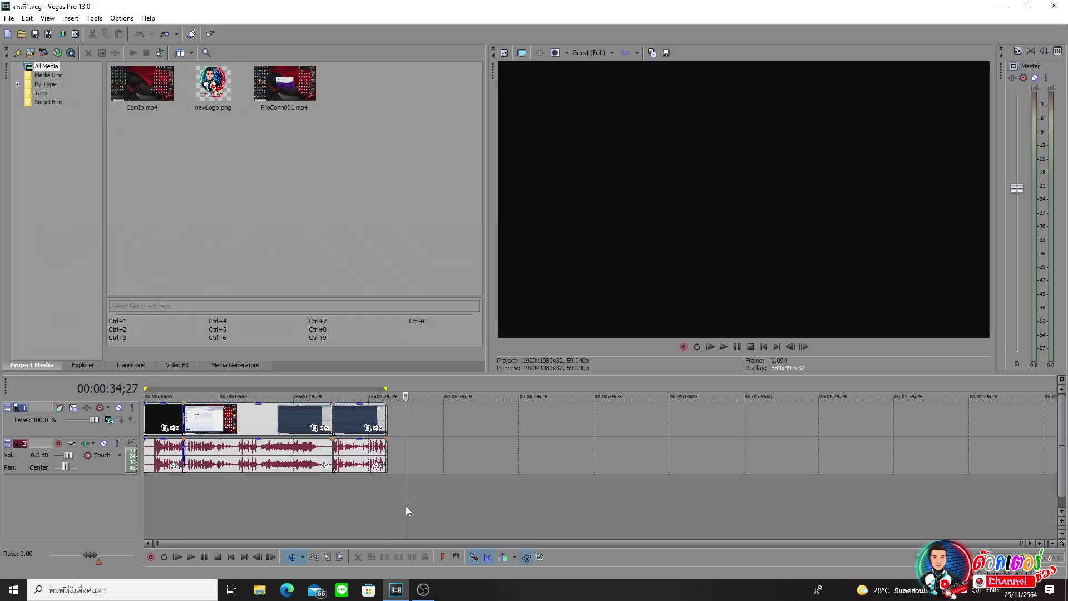
- Select the time range spanning all clips on the timeline and open the Render As settings
left_click(145, 497)
left_click_drag(145, 491, 388, 489)
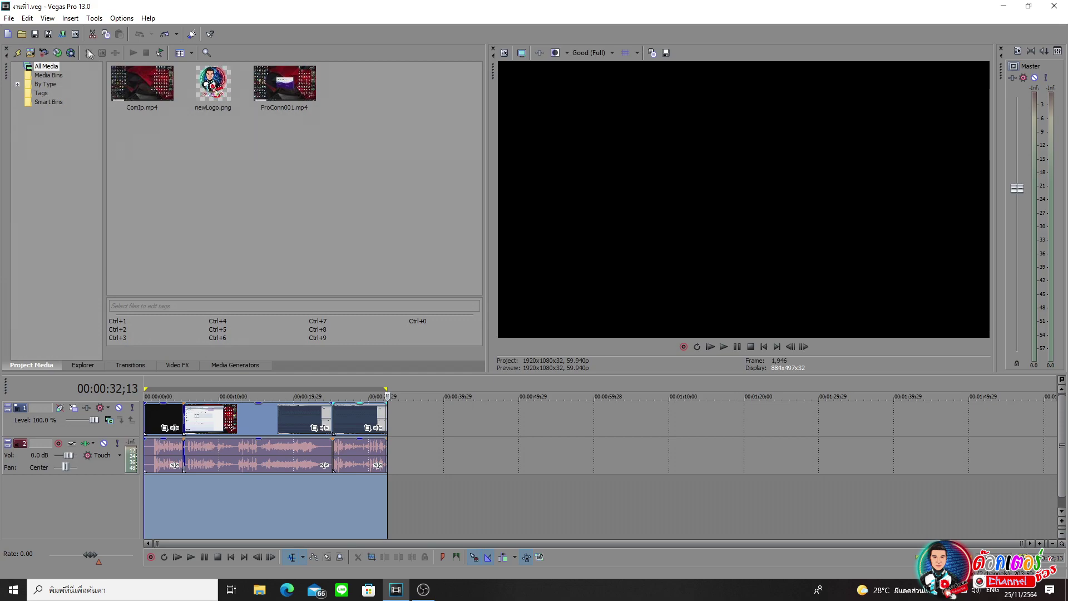
left_click(62, 35)
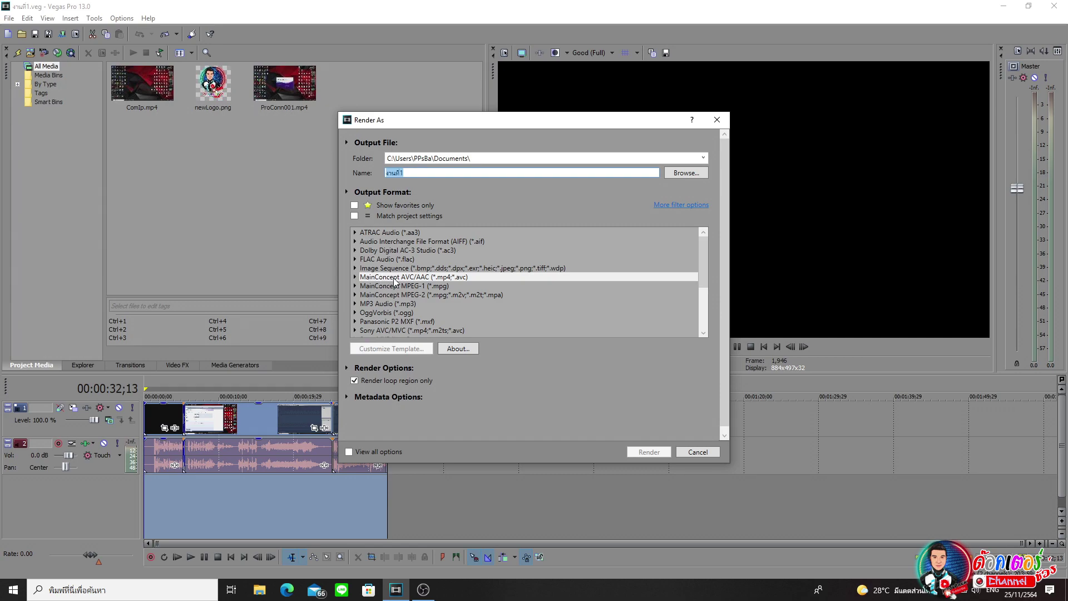
- Choose the Internet HD 1080p template of the MainConcept AVC/AAC format for the render output
left_click(439, 278)
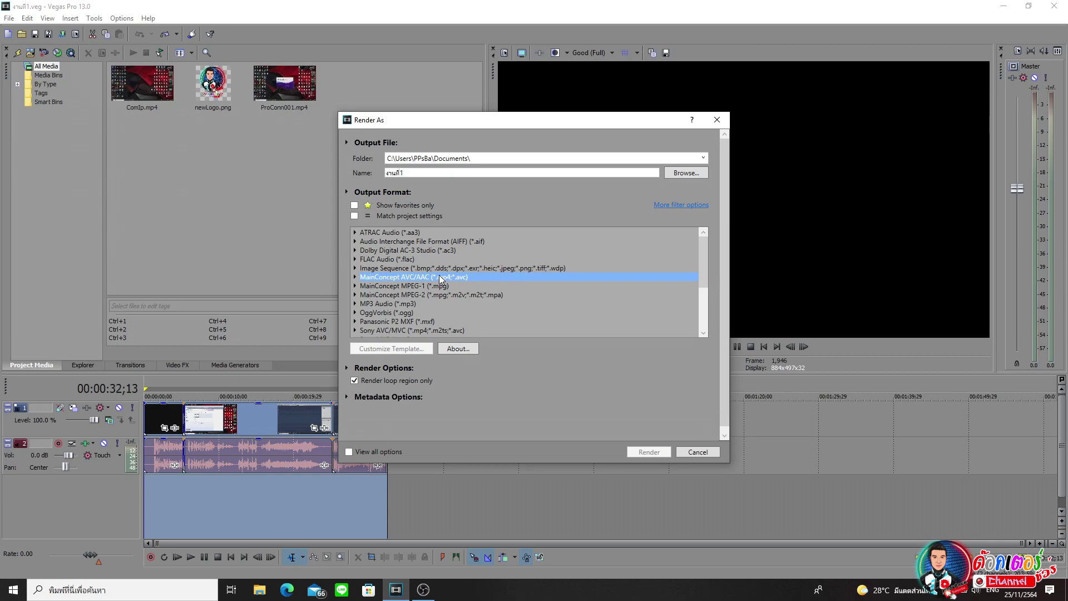
double_click(400, 277)
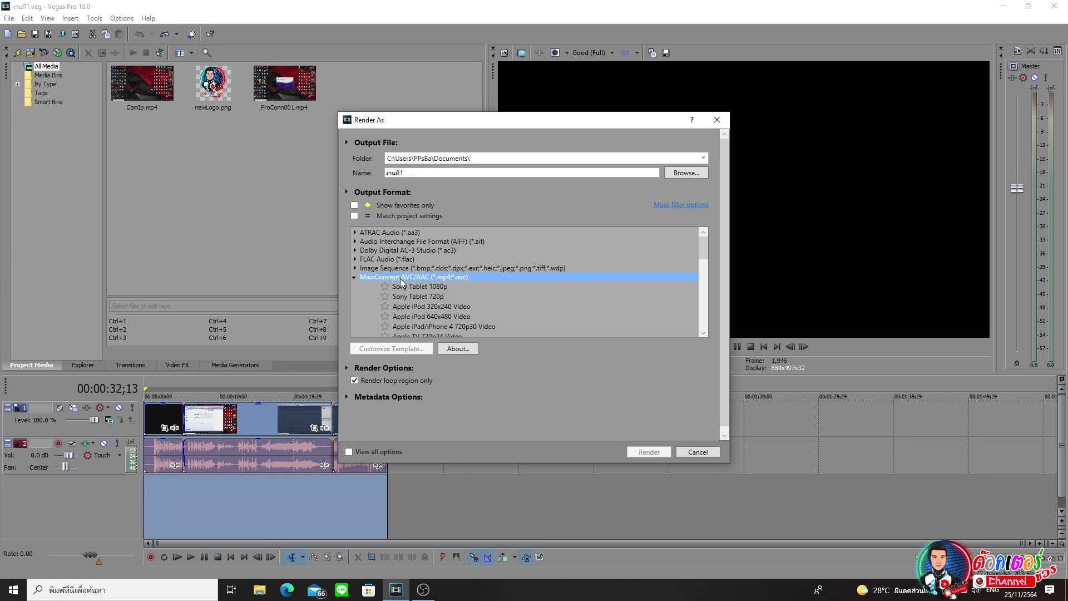
scroll(406, 287, "down", 2)
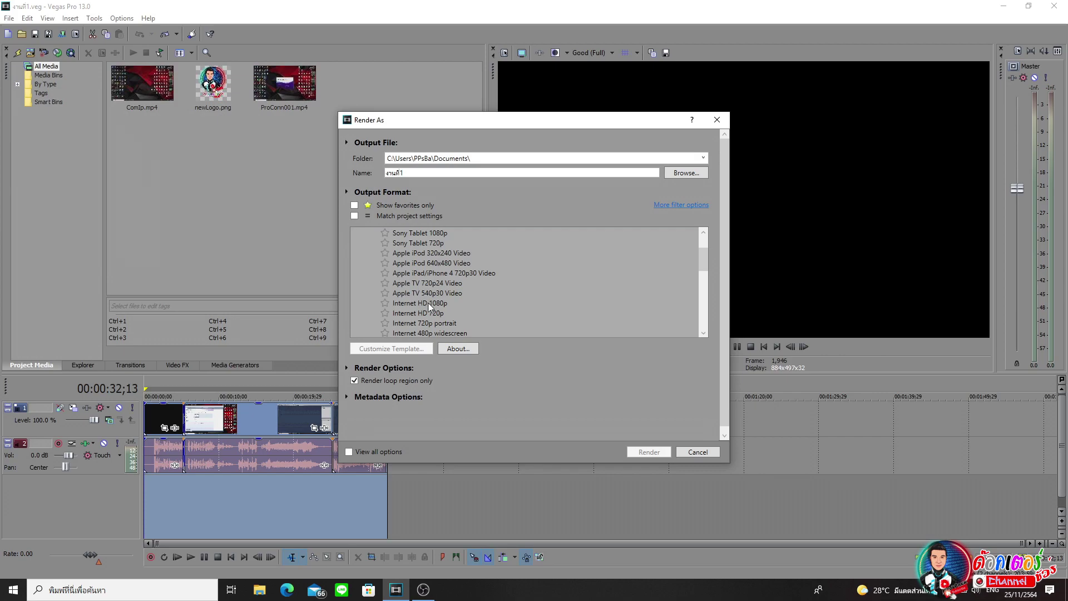
left_click(431, 303)
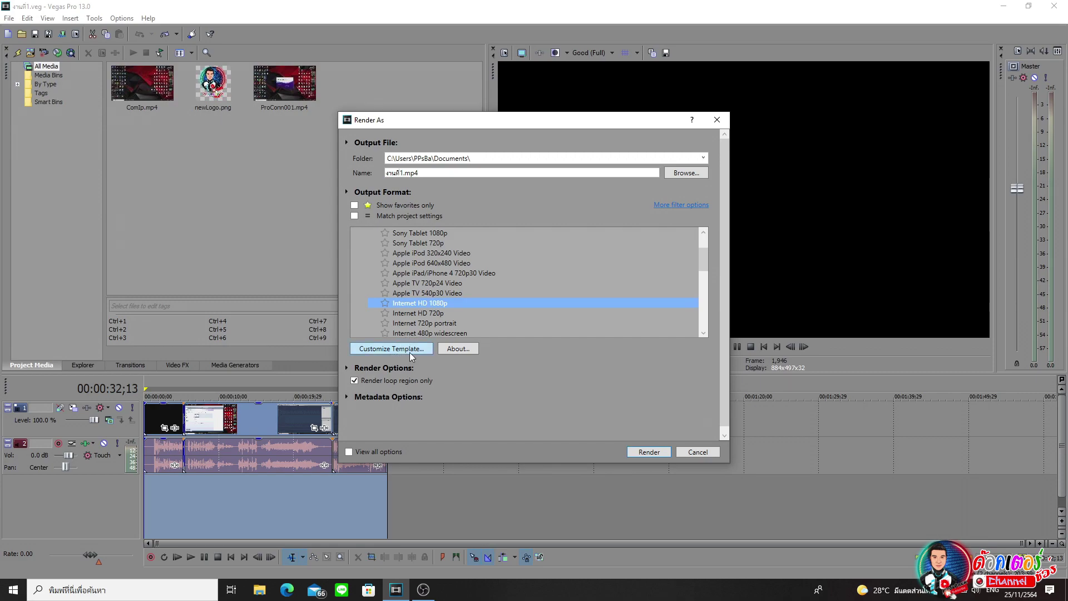
- Open the Internet HD 1080p template for customization and name the custom template "Youtube 1080p 60Fps"
left_click(392, 348)
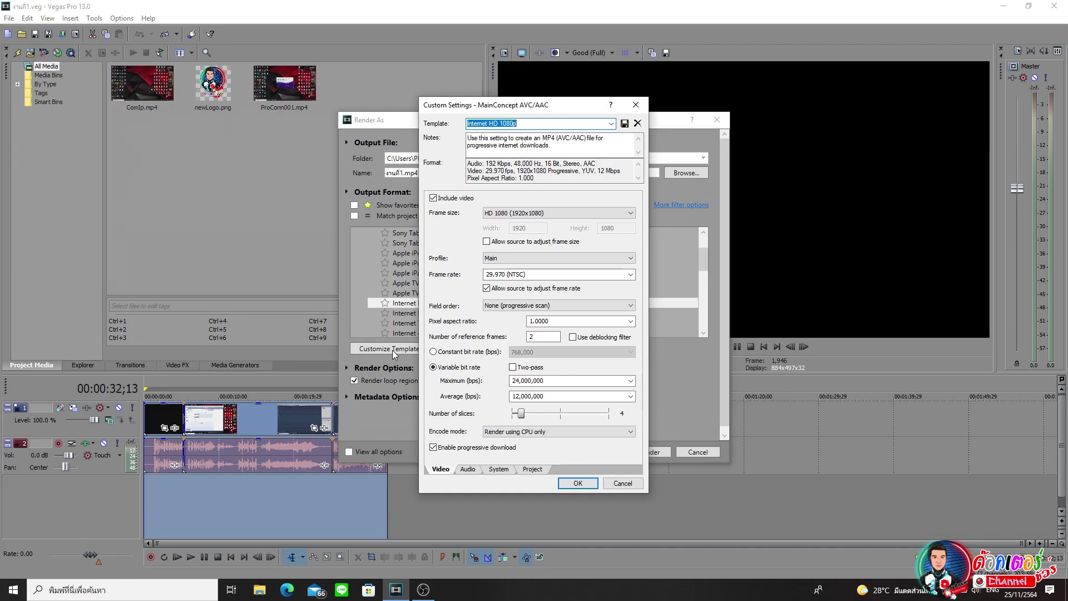
left_click(565, 122)
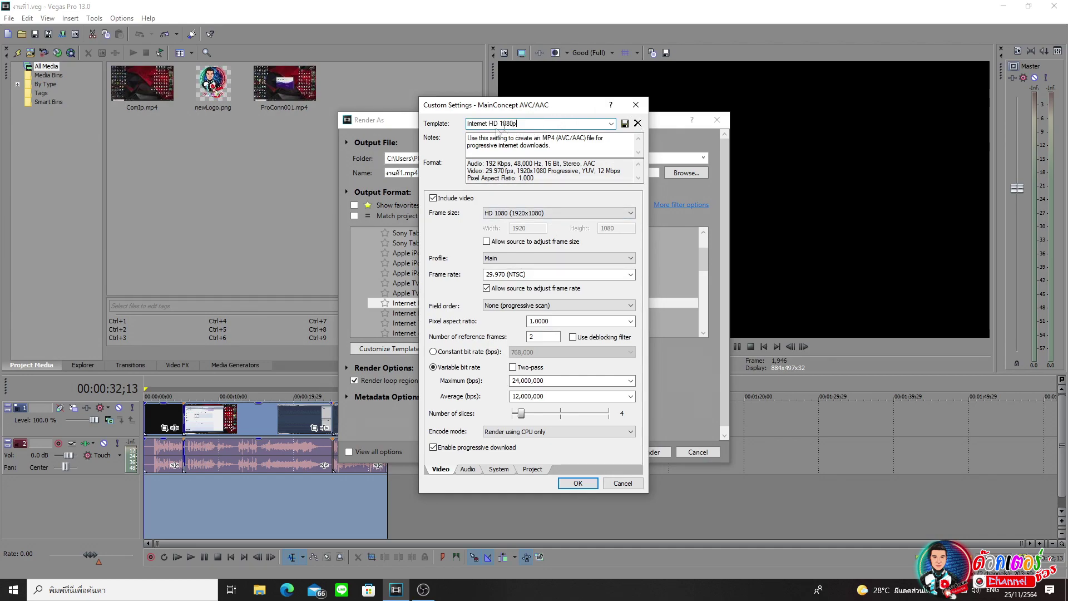
left_click_drag(547, 124, 416, 116)
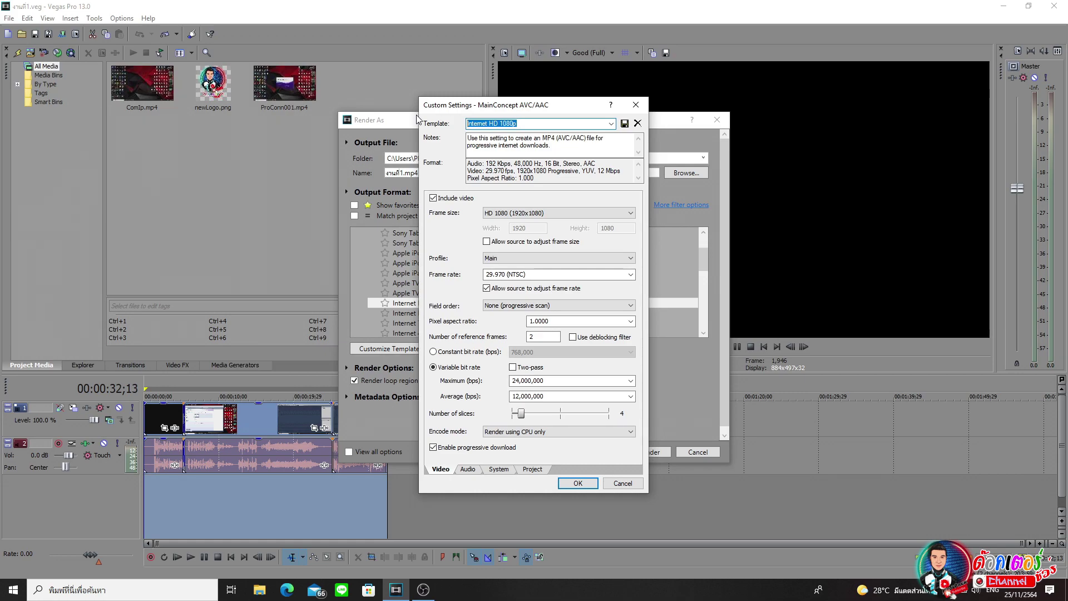
type("Youtube 1080p 6")
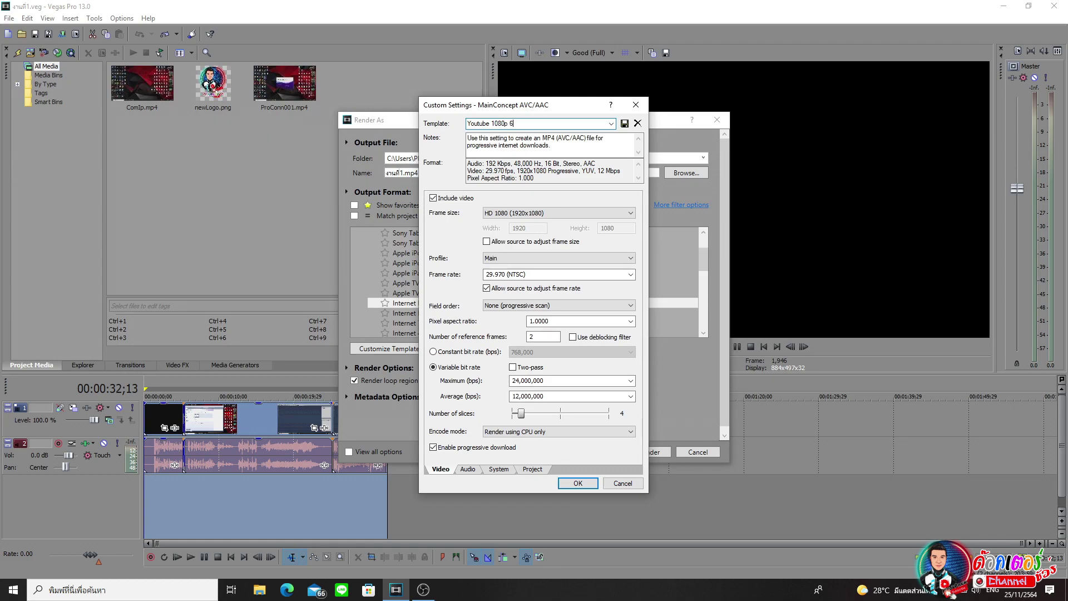
type("ps")
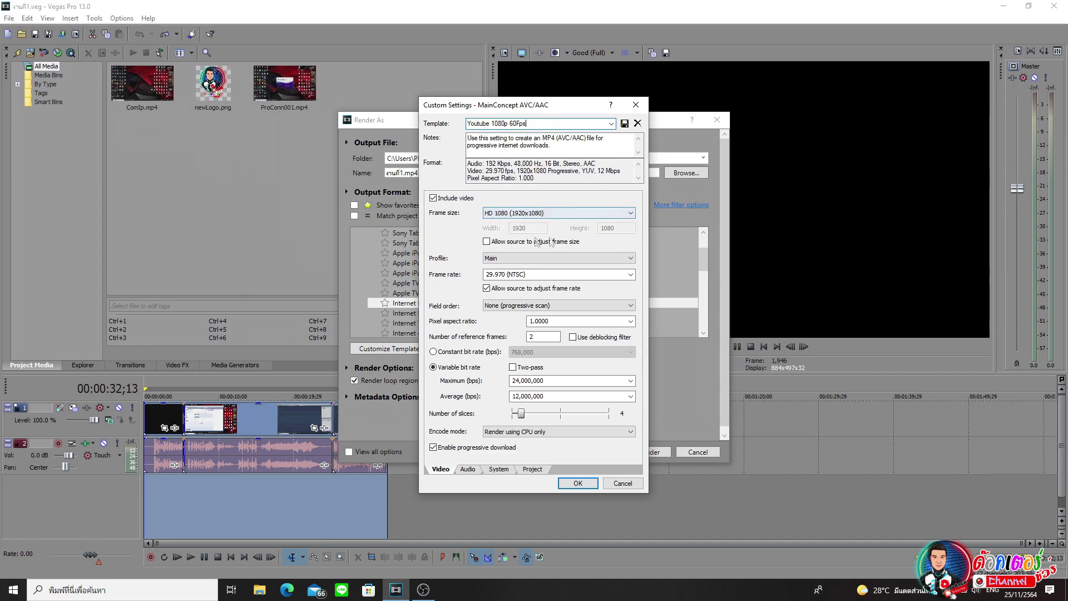
- Set the custom template's video profile to High and its frame rate to 60
left_click(629, 259)
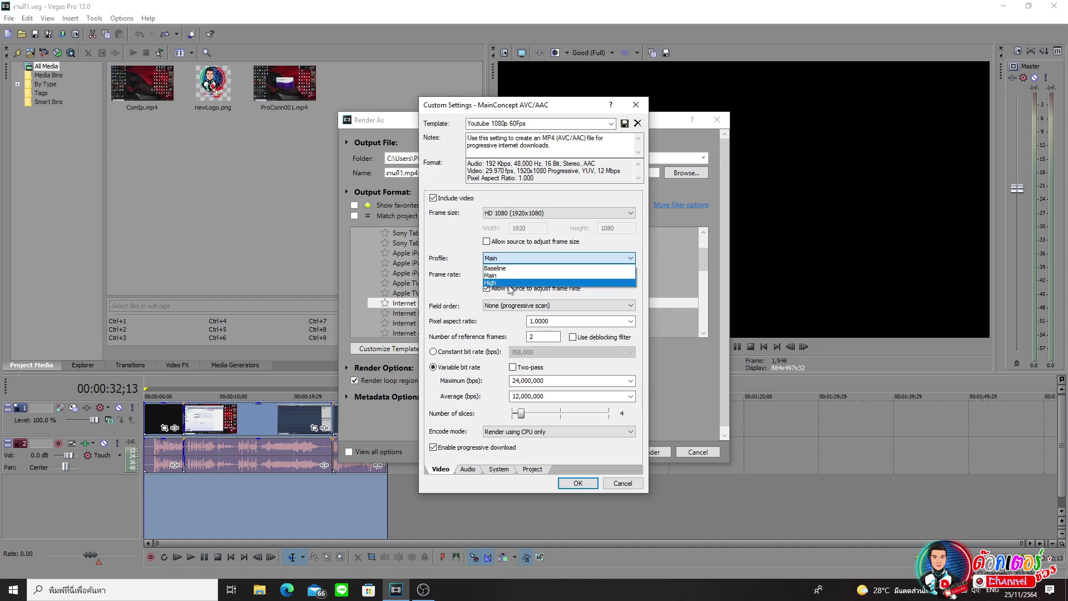
left_click(506, 284)
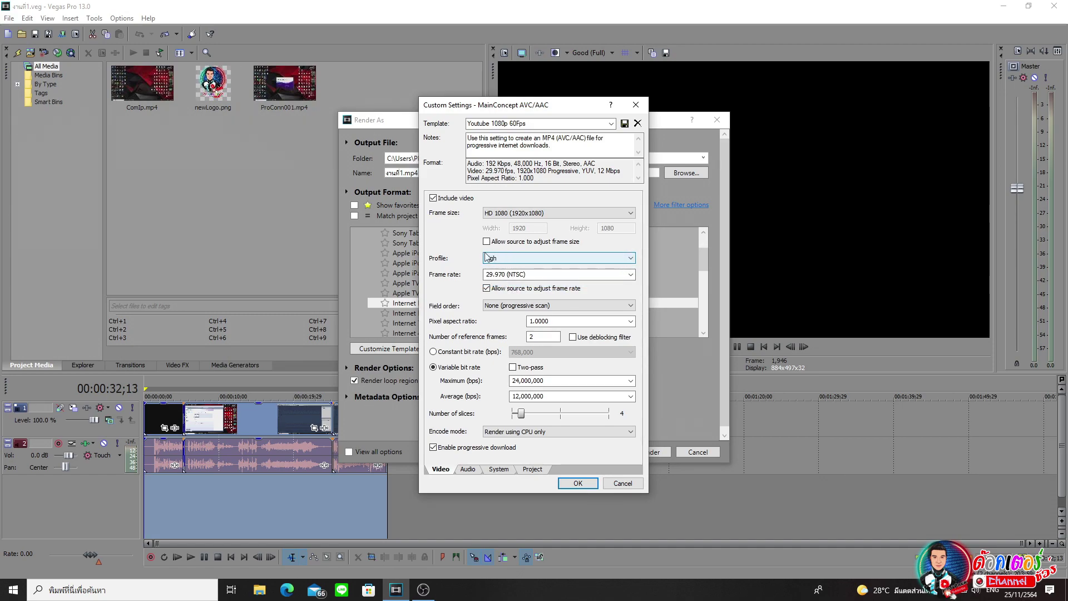
left_click(558, 274)
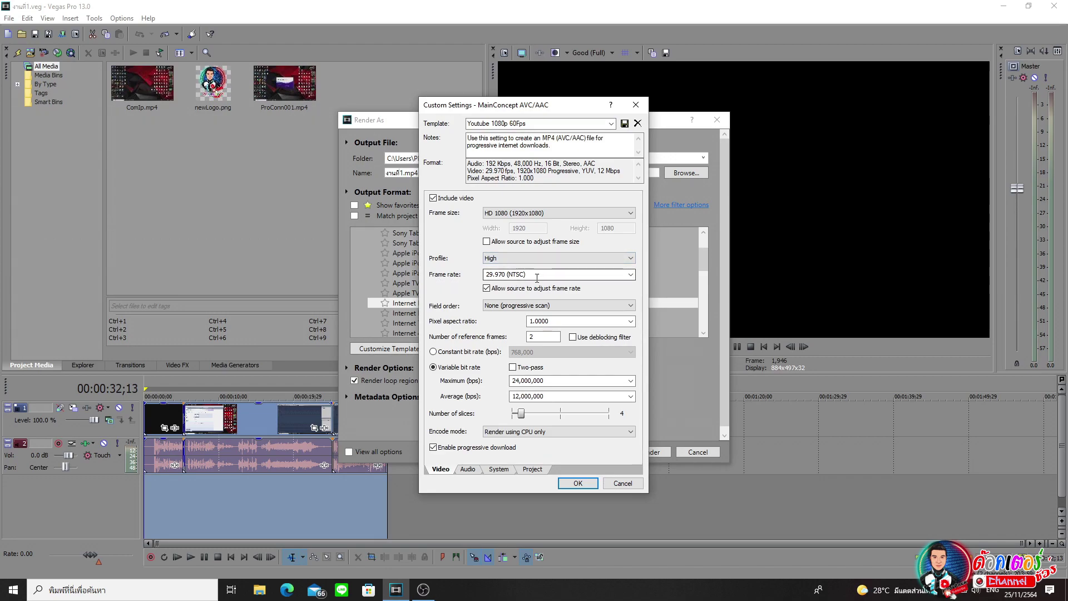
type("60")
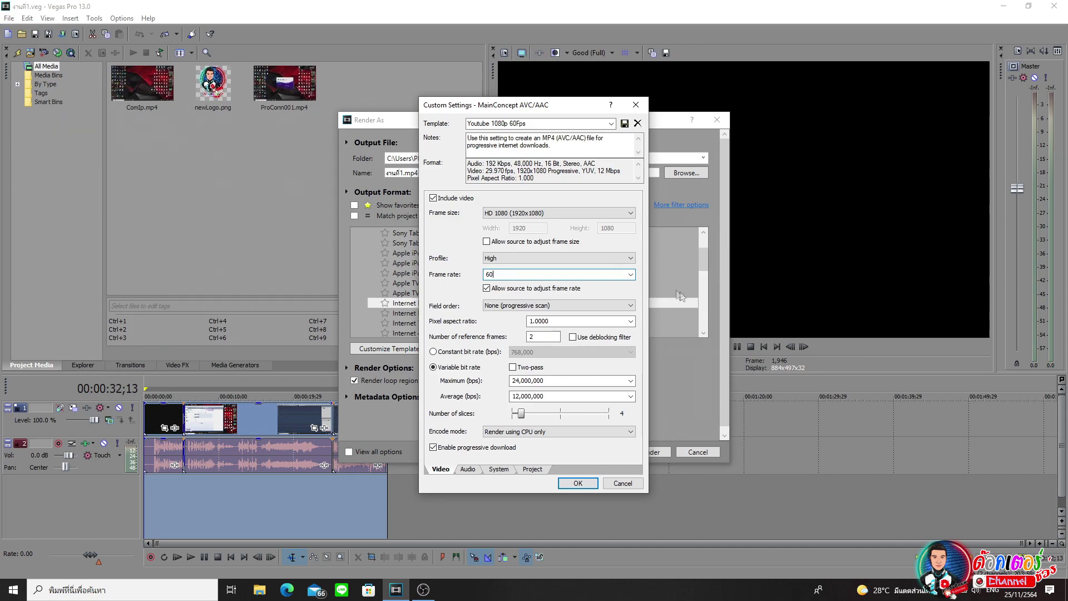
left_click(631, 275)
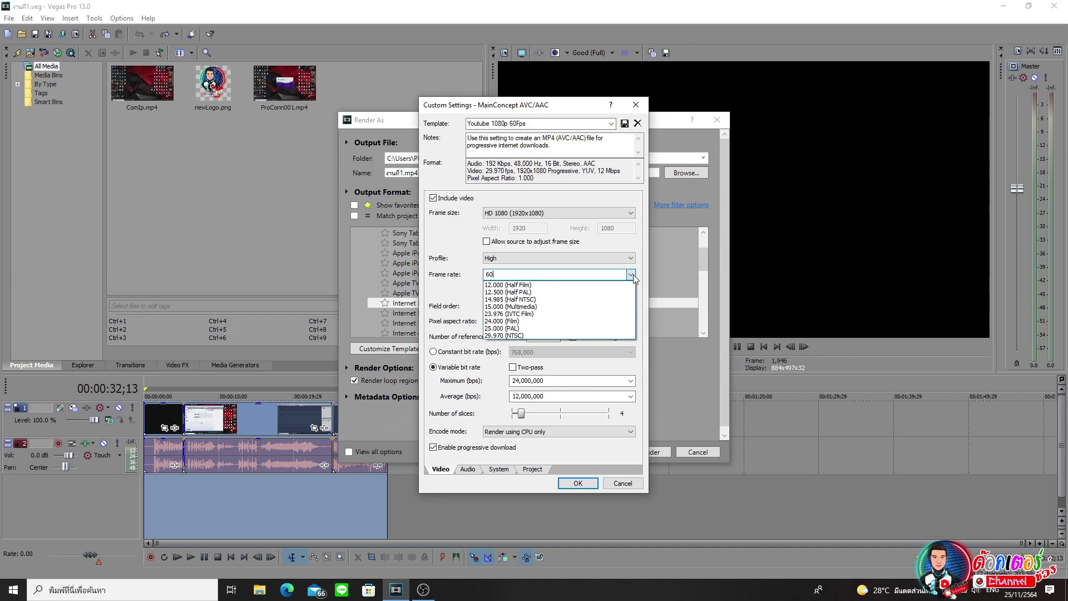
left_click(479, 278)
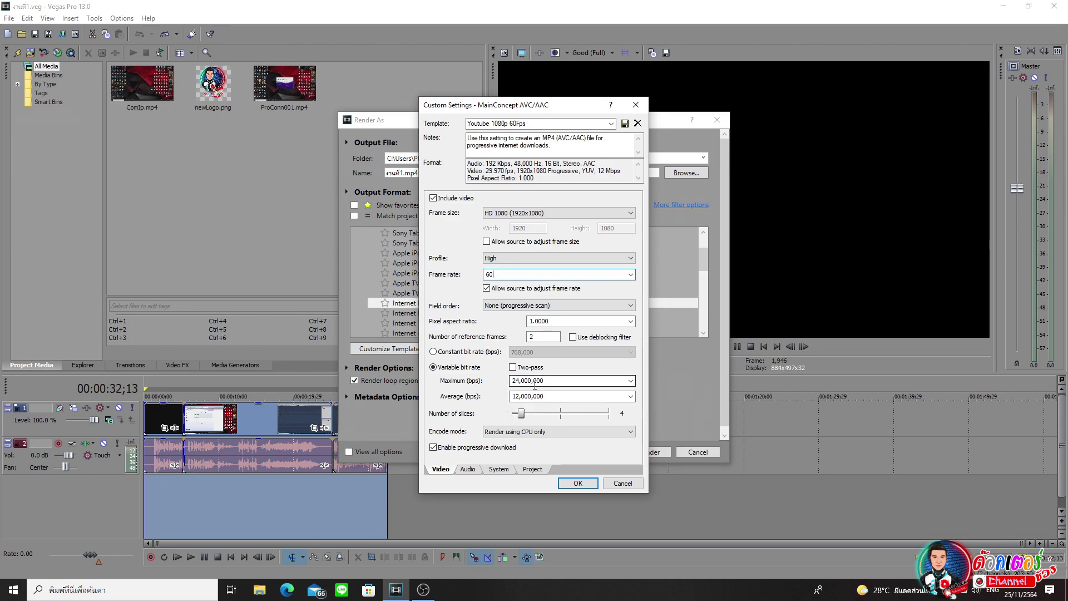
- Set the maximum and average variable bit rates to 16,000,000 bps and disable progressive download
left_click(517, 383)
left_click(519, 382)
key("BackSpace")
key("BackSpace")
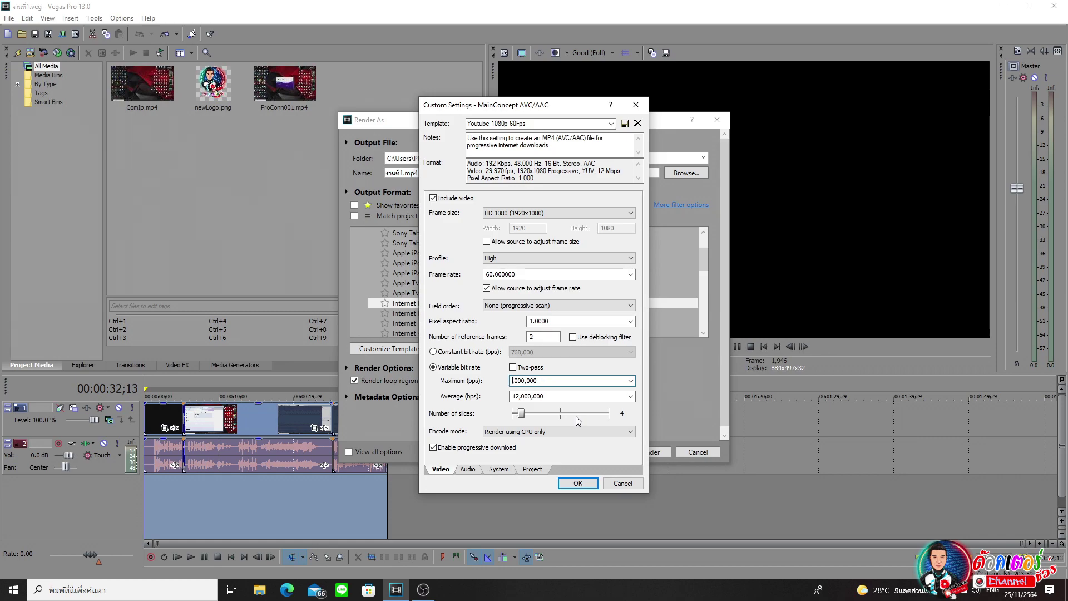
type("16")
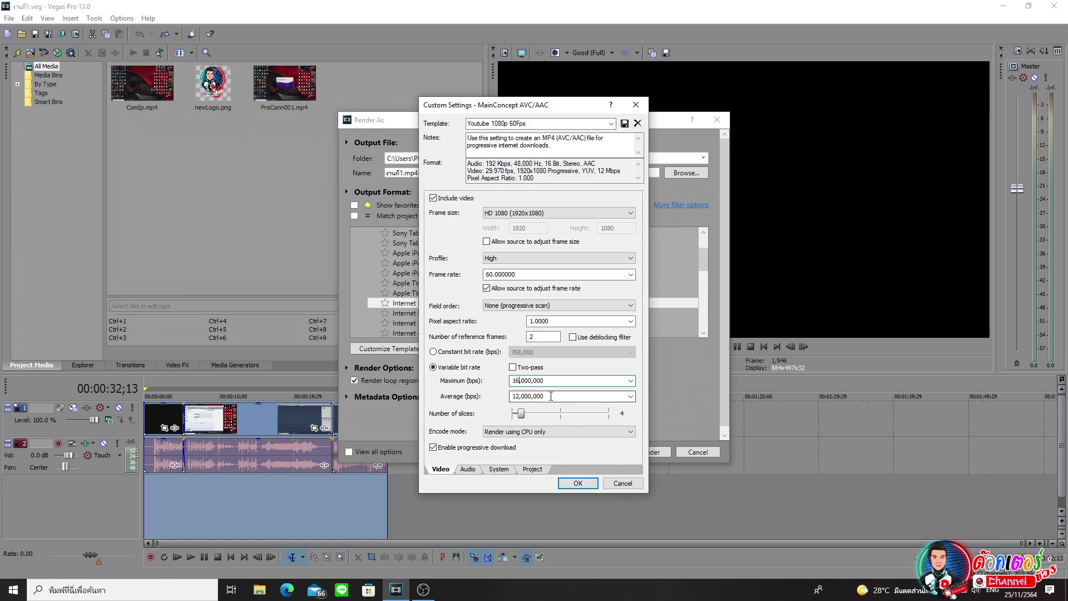
left_click(519, 396)
left_click(519, 396)
type("16")
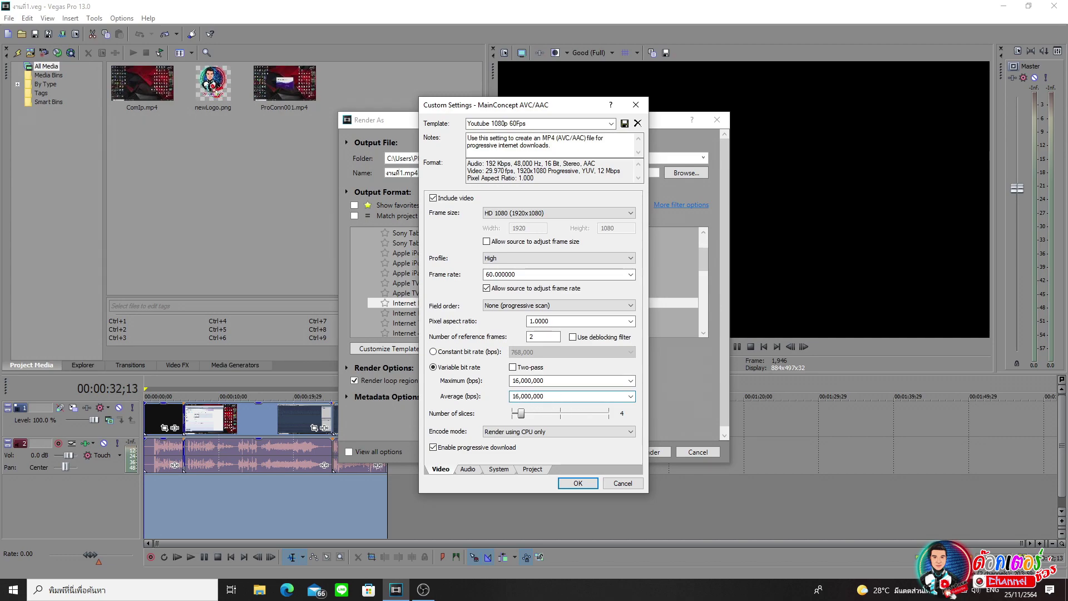
left_click(558, 448)
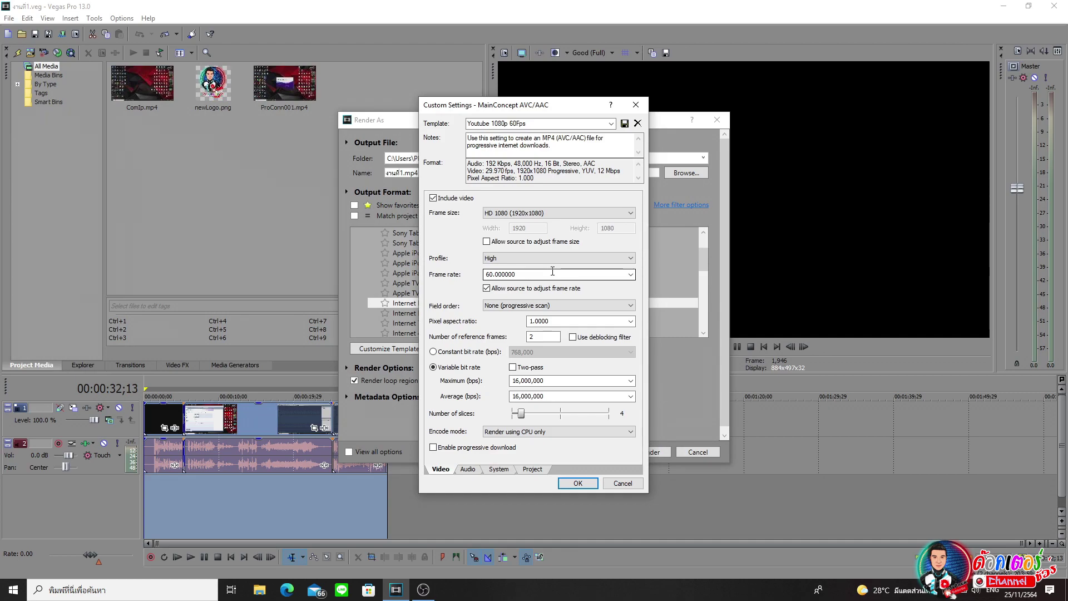
- Set the custom template's audio bit rate to 128,000 bps
left_click(470, 470)
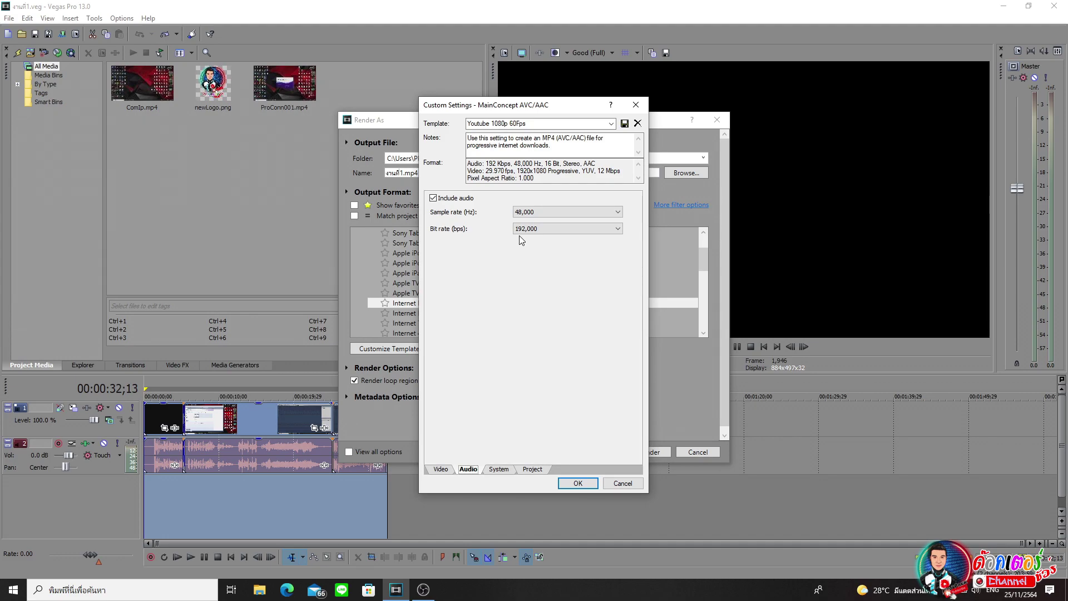
left_click(548, 230)
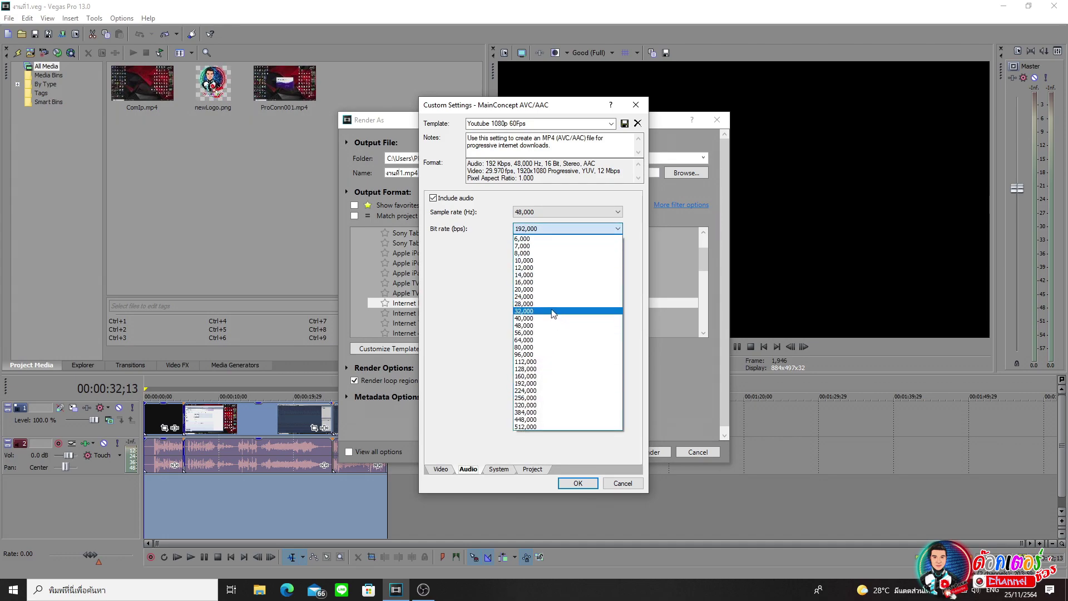
left_click(540, 368)
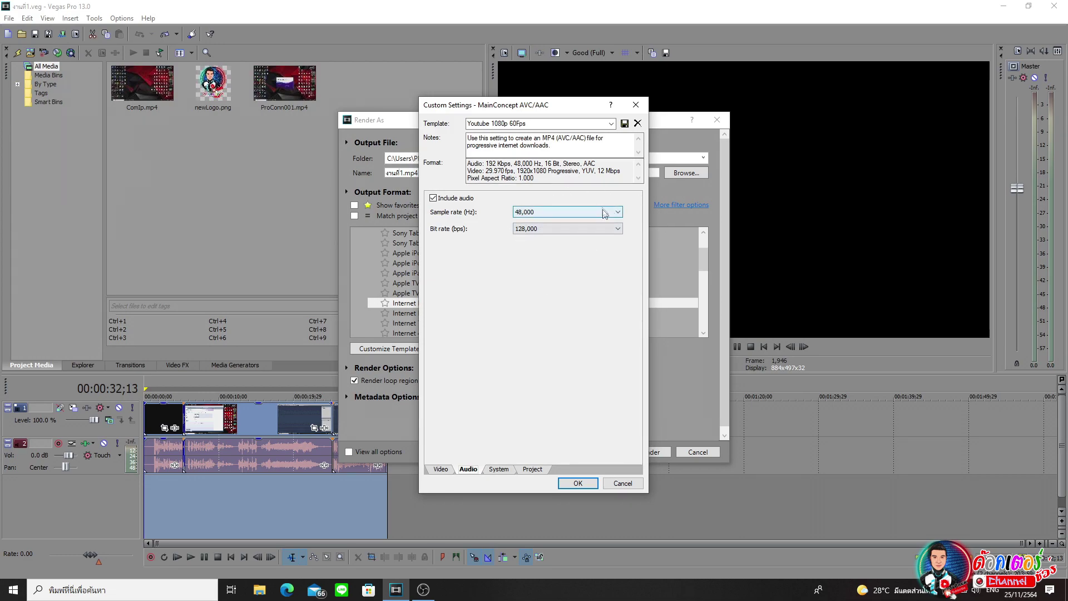
- Set the custom template's video rendering quality to Best in its project settings
left_click(499, 470)
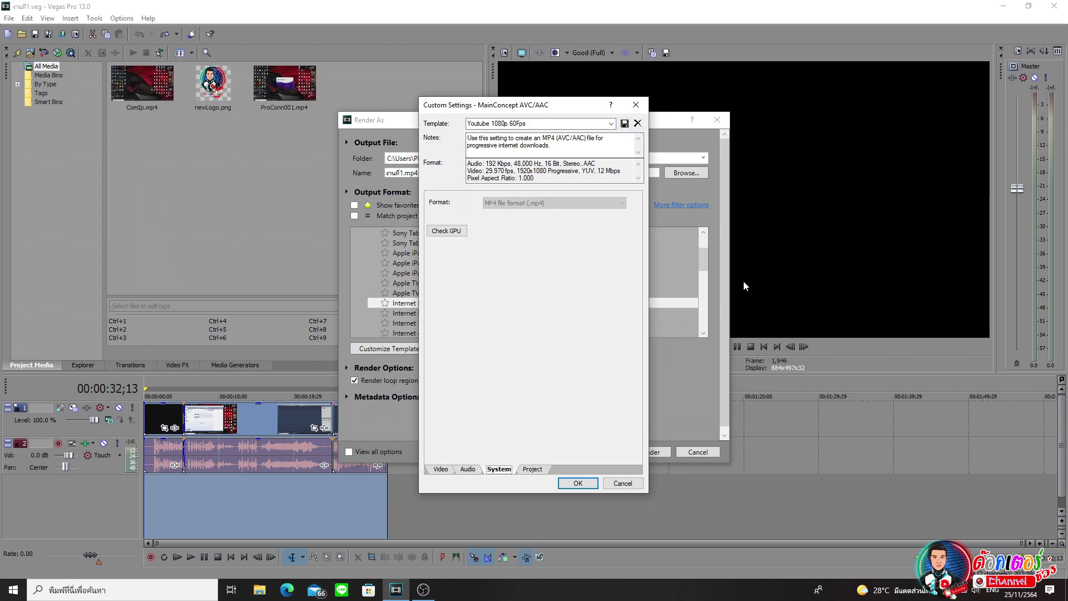
left_click(533, 469)
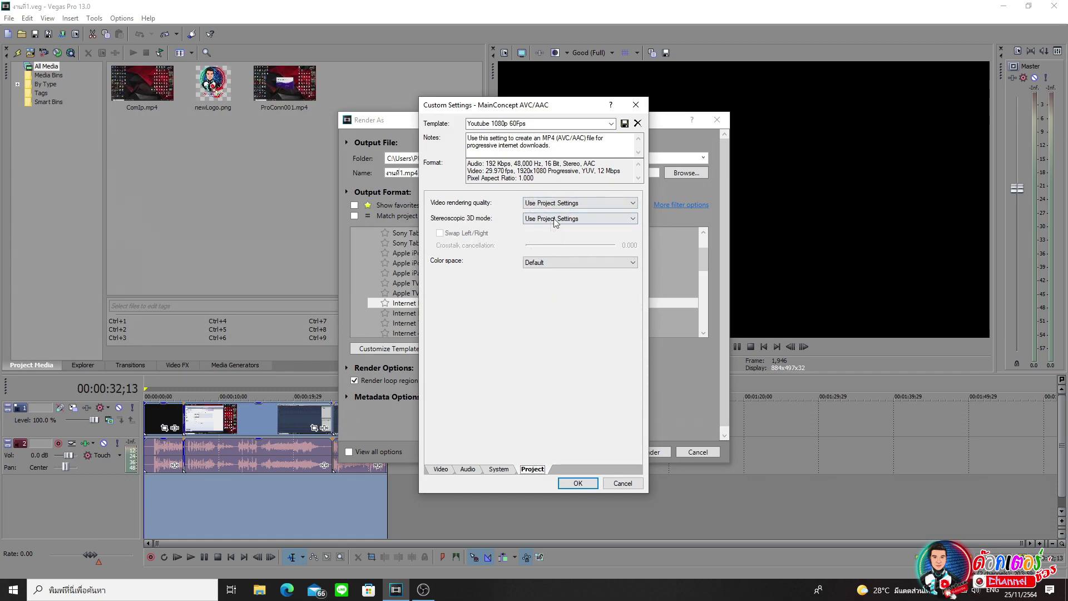
left_click(616, 200)
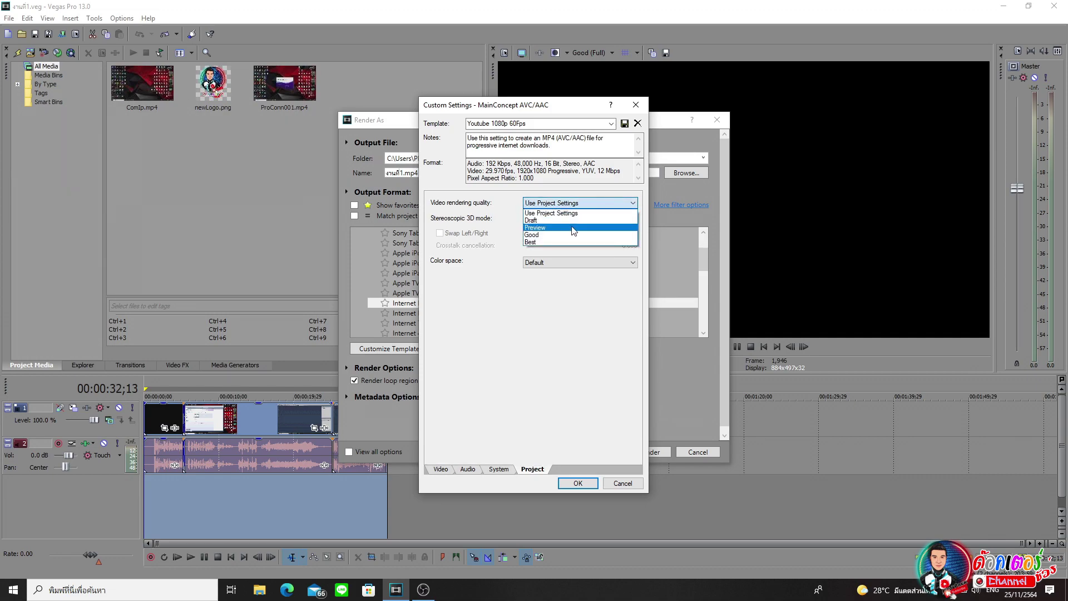
left_click(560, 242)
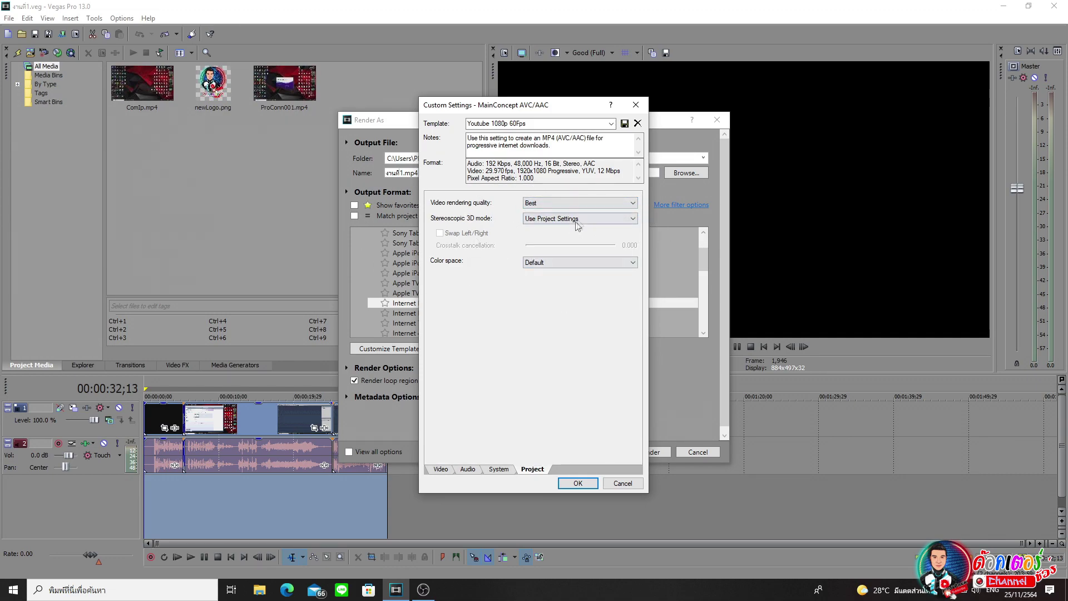
- Review the custom template's system, project, audio and video settings
left_click(499, 470)
left_click(532, 469)
left_click(499, 469)
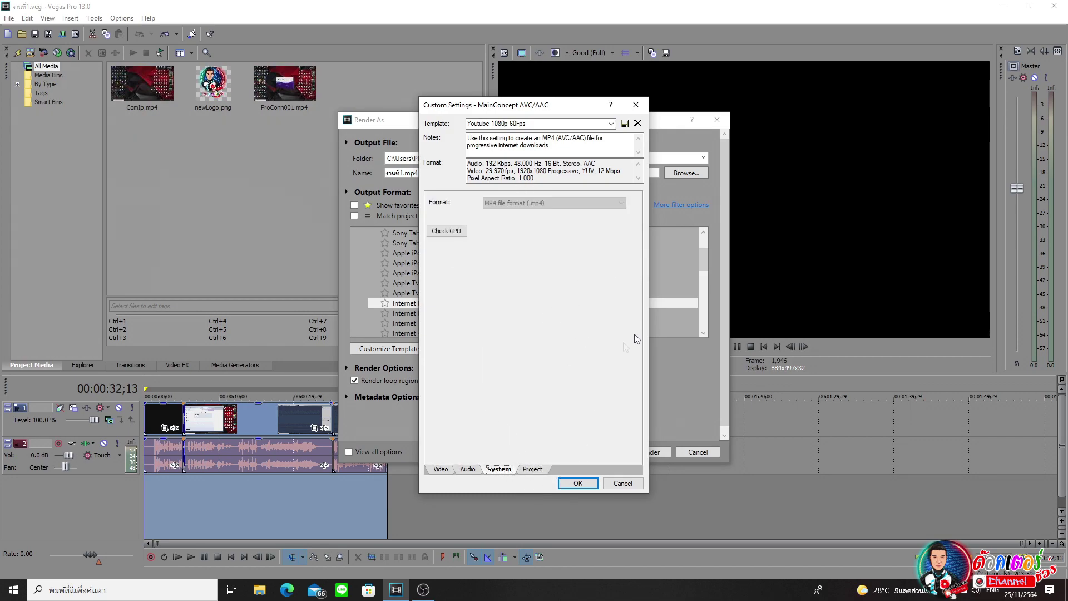
left_click(472, 472)
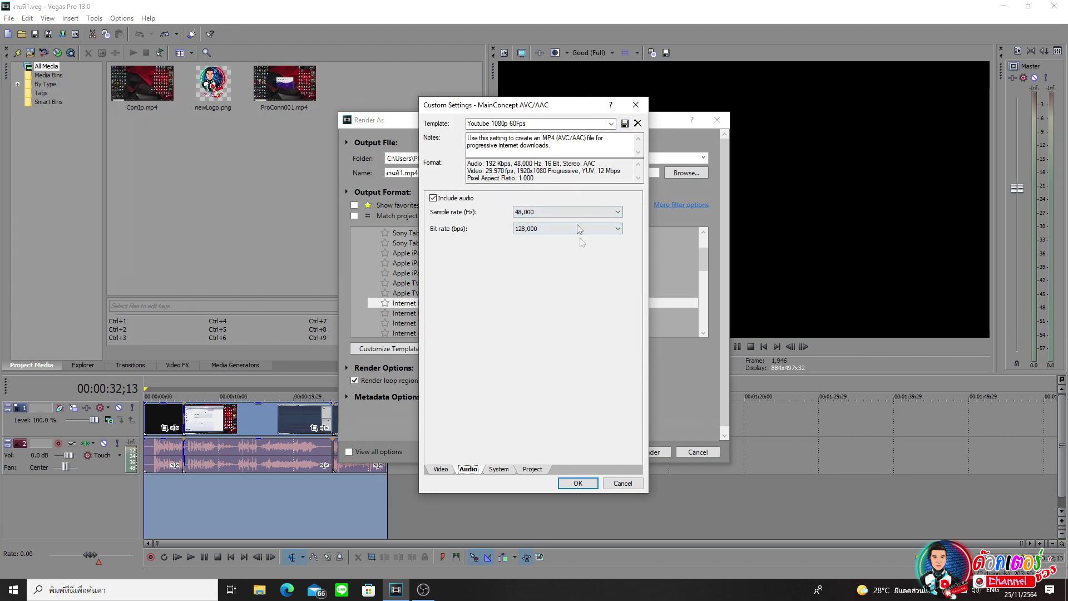
left_click(440, 471)
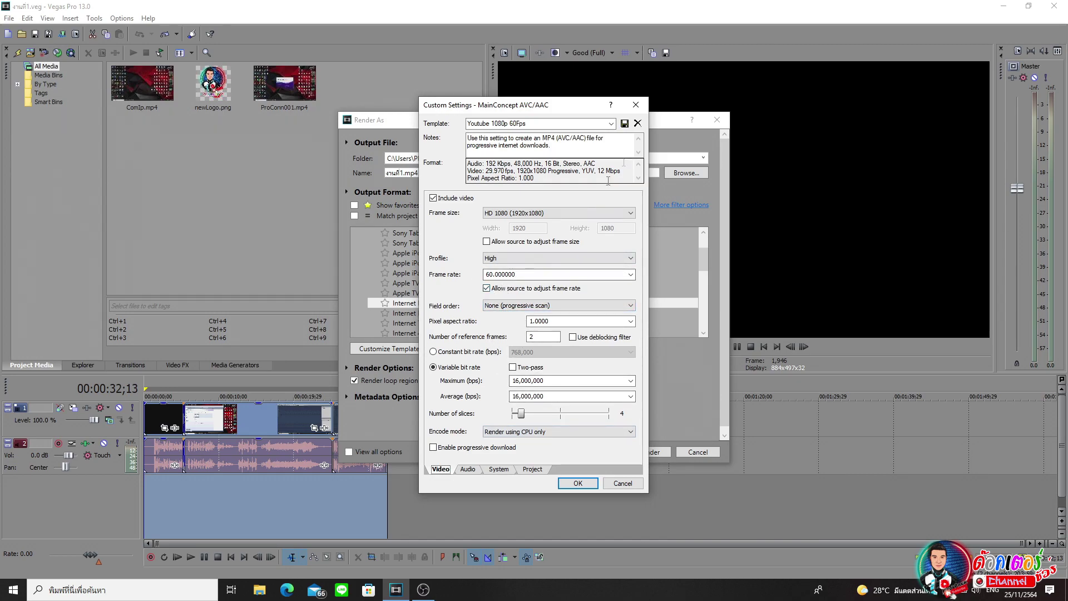
- Save the custom settings as the template Youtube 1080p 60Fps, accept them and locate the template among the MainConcept AVC/AAC formats
left_click(625, 124)
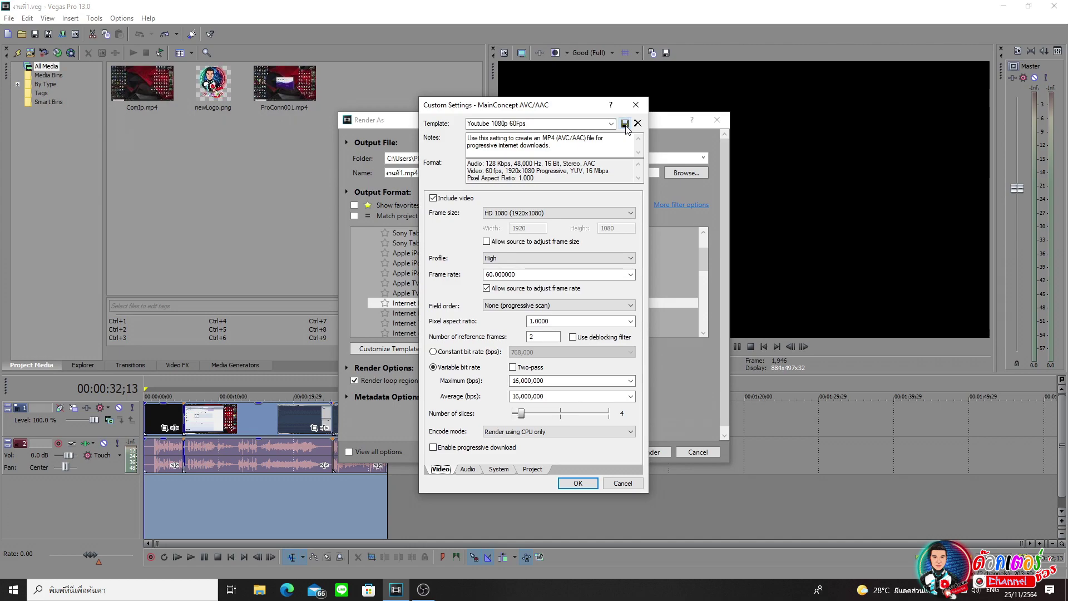
left_click(578, 483)
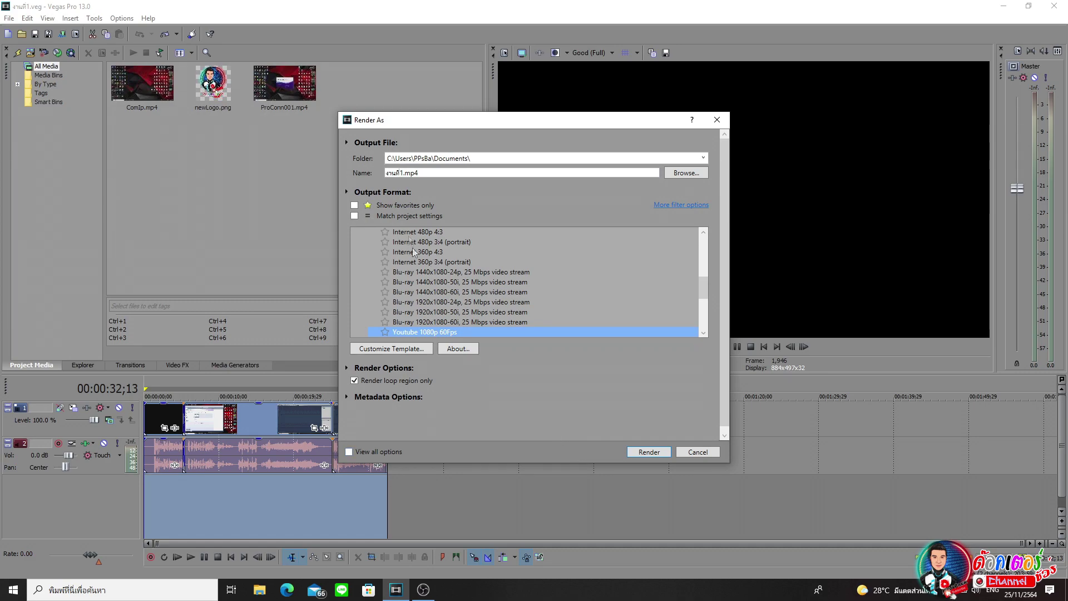
scroll(425, 305, "up", 8)
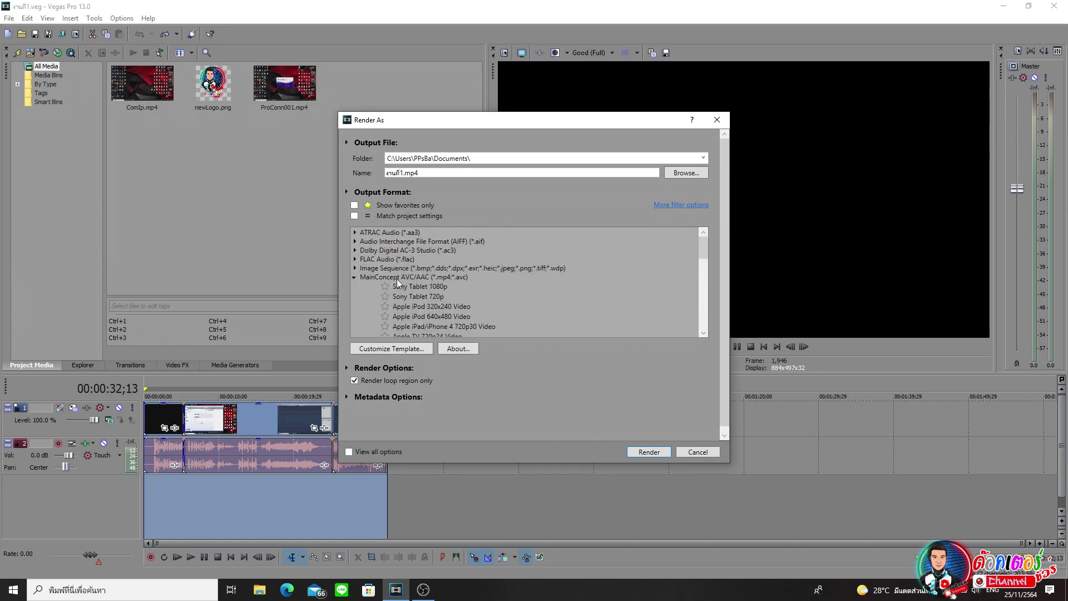
scroll(416, 292, "down", 8)
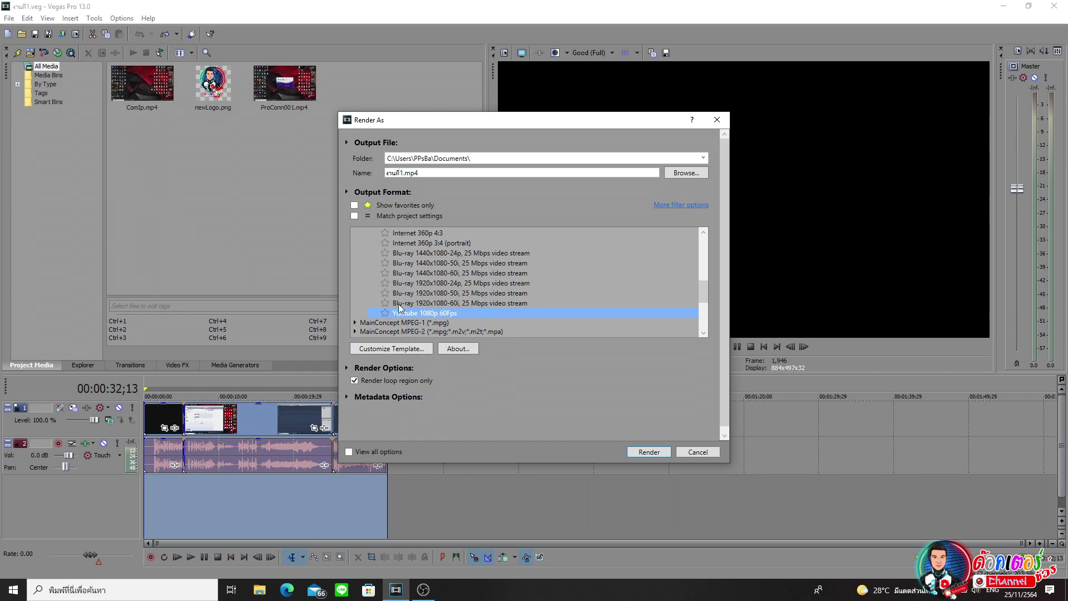
- Customize the 60 fps template into a variant named Youtube 1080p 30Fps with a frame rate of 29.970 (NTSC)
left_click(409, 350)
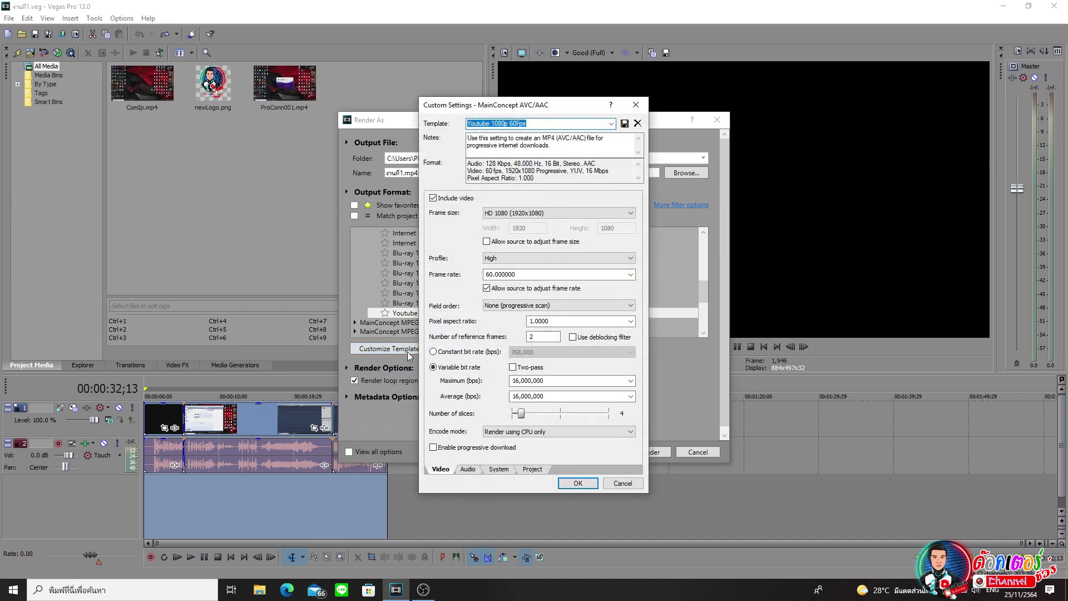
left_click(522, 121)
key("BackSpace")
key("BackSpace")
type("30")
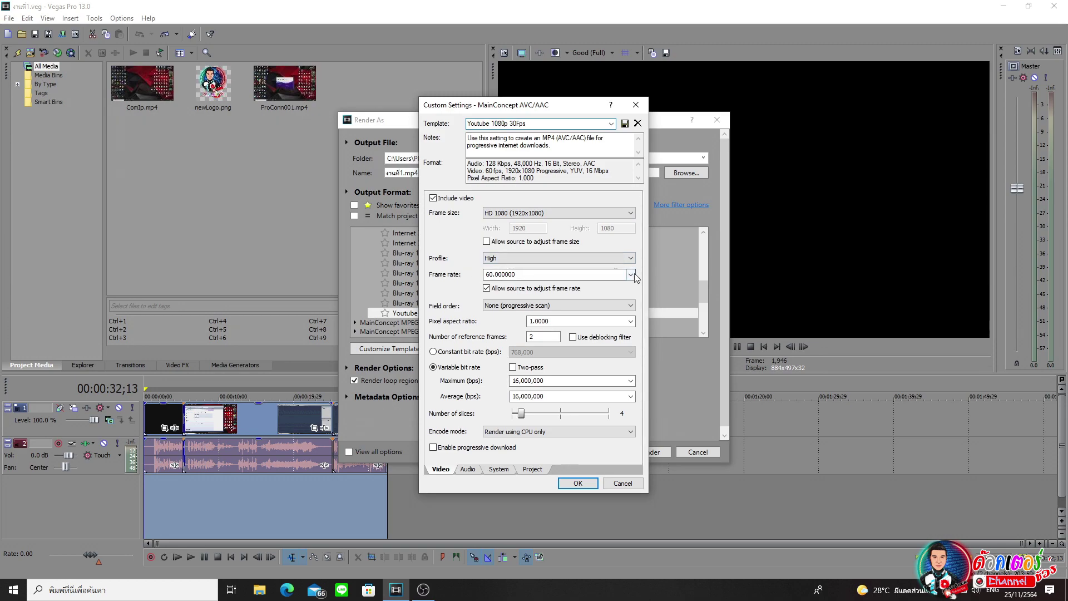
left_click(500, 274)
left_click(504, 336)
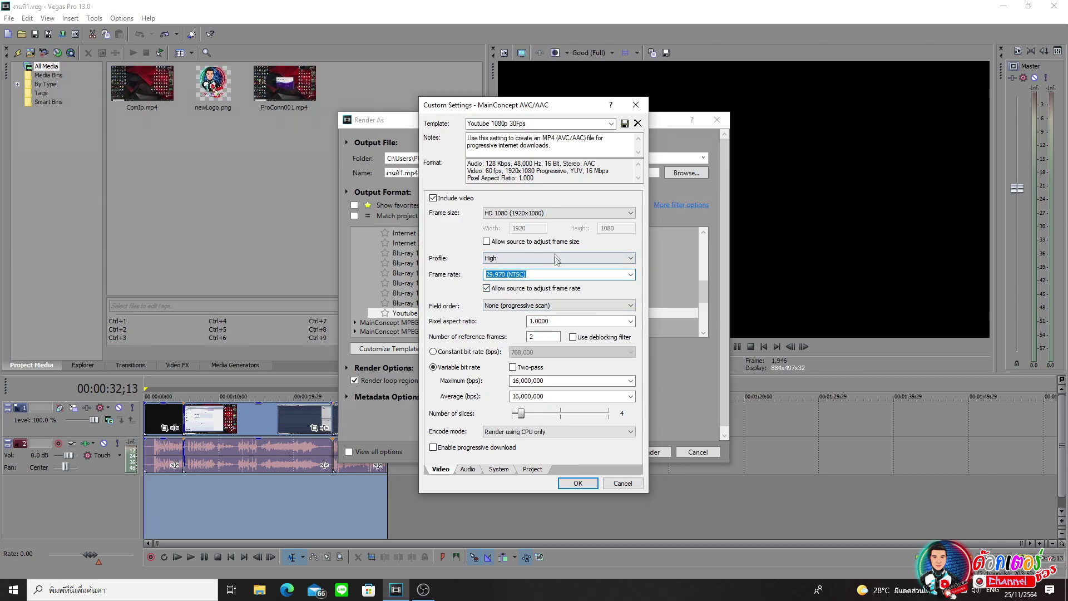
- Check the 30 fps variant's audio, system and project settings, then save it as a template and accept the custom settings
left_click(468, 470)
left_click(500, 469)
left_click(532, 469)
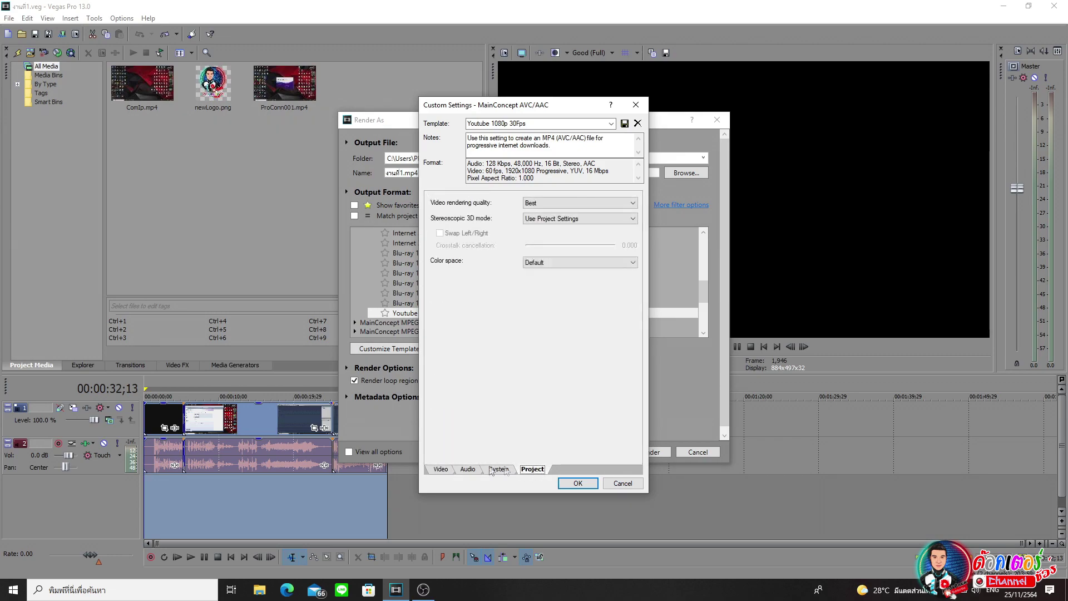
left_click(440, 469)
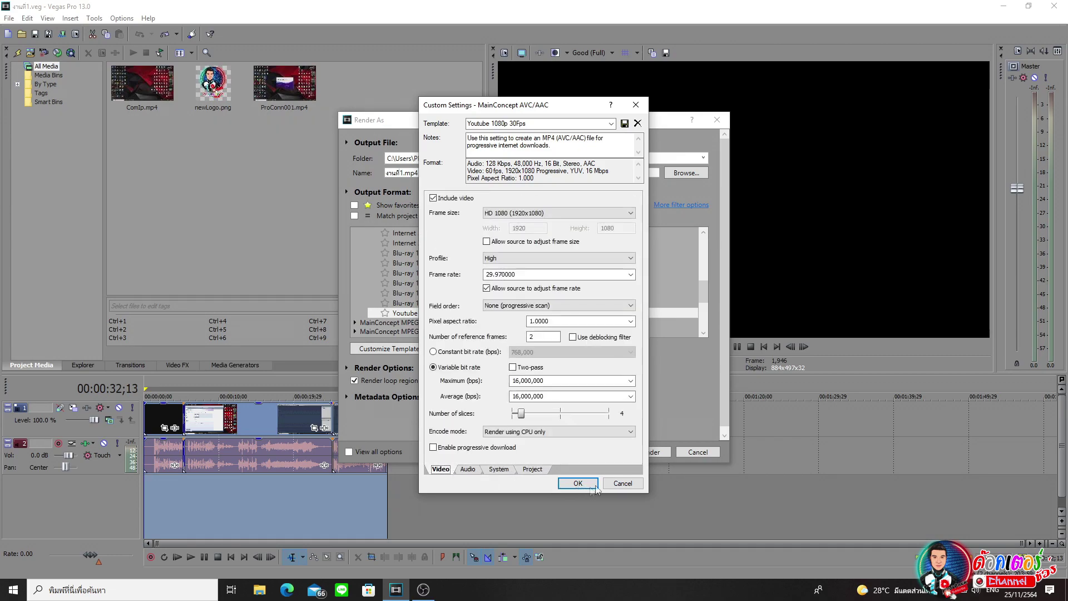
left_click(625, 123)
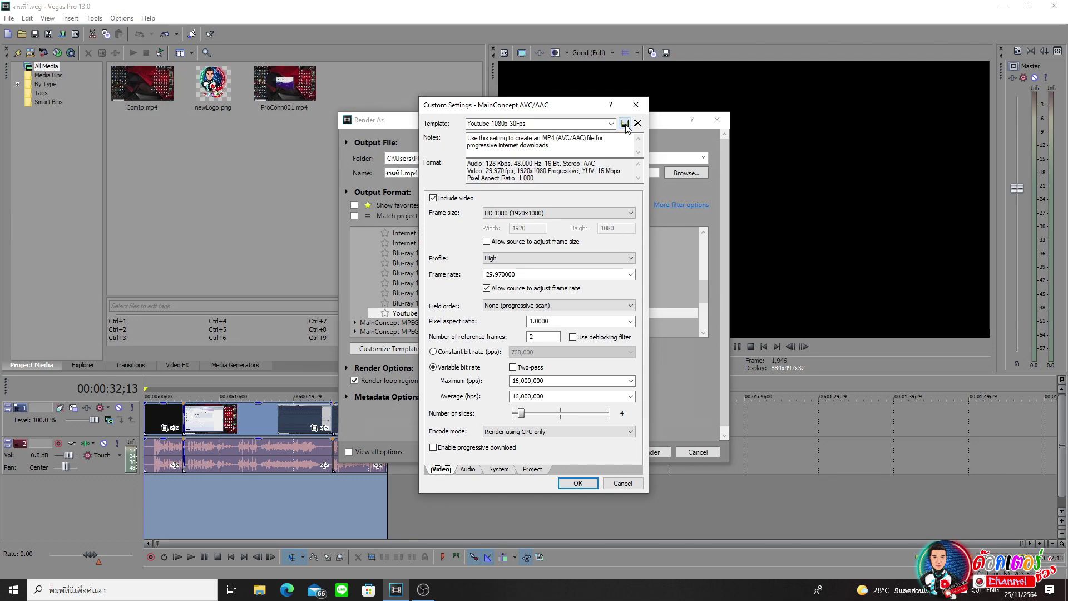
left_click(578, 482)
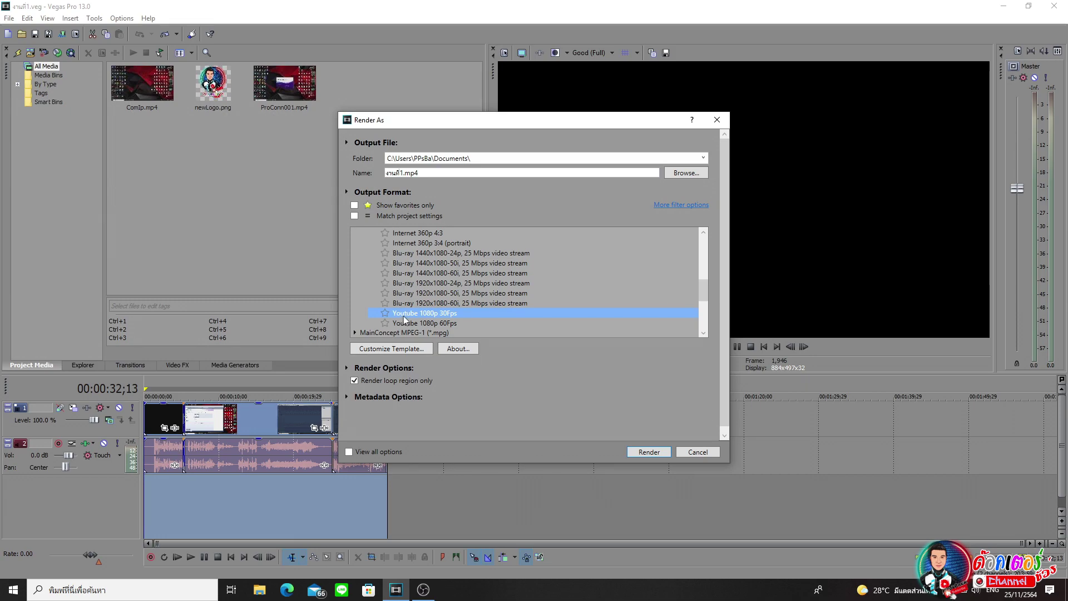
- Select the Youtube 1080p 60Fps template for the render and check the output file's save location
left_click(455, 322)
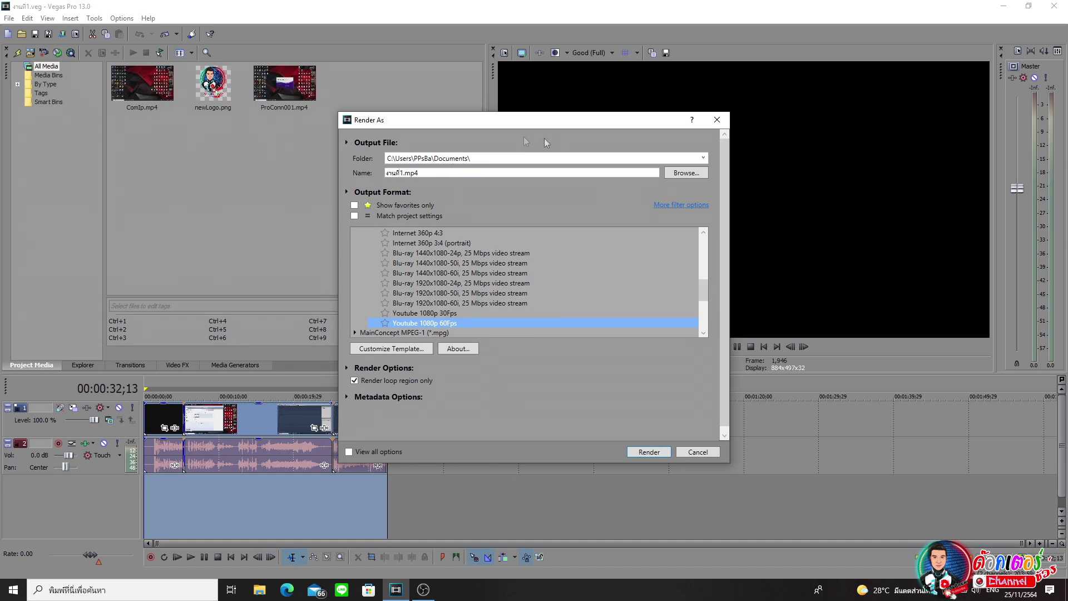
left_click(470, 159)
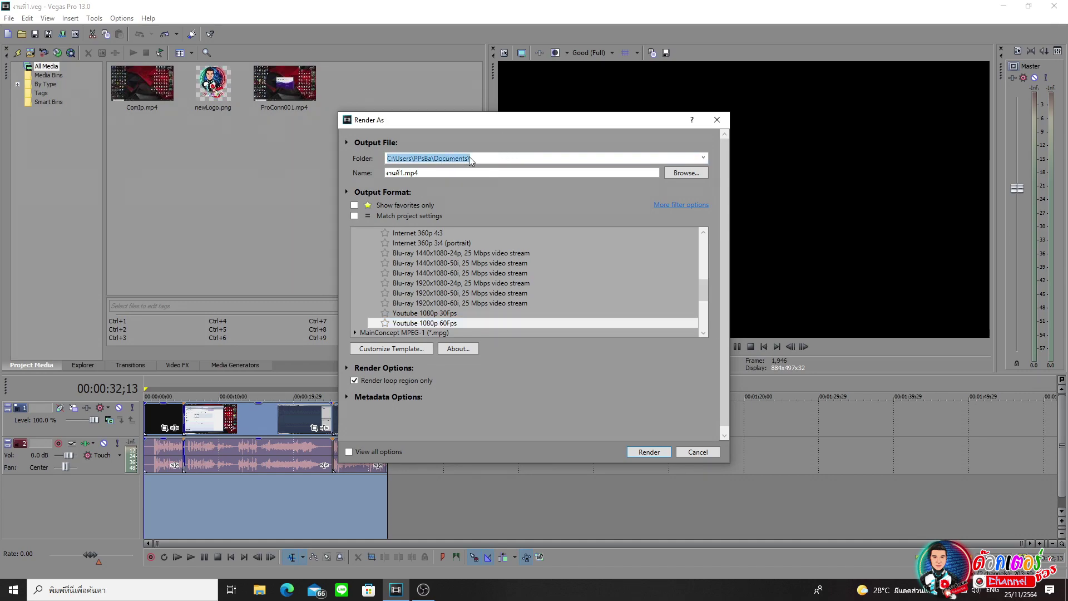
left_click(699, 173)
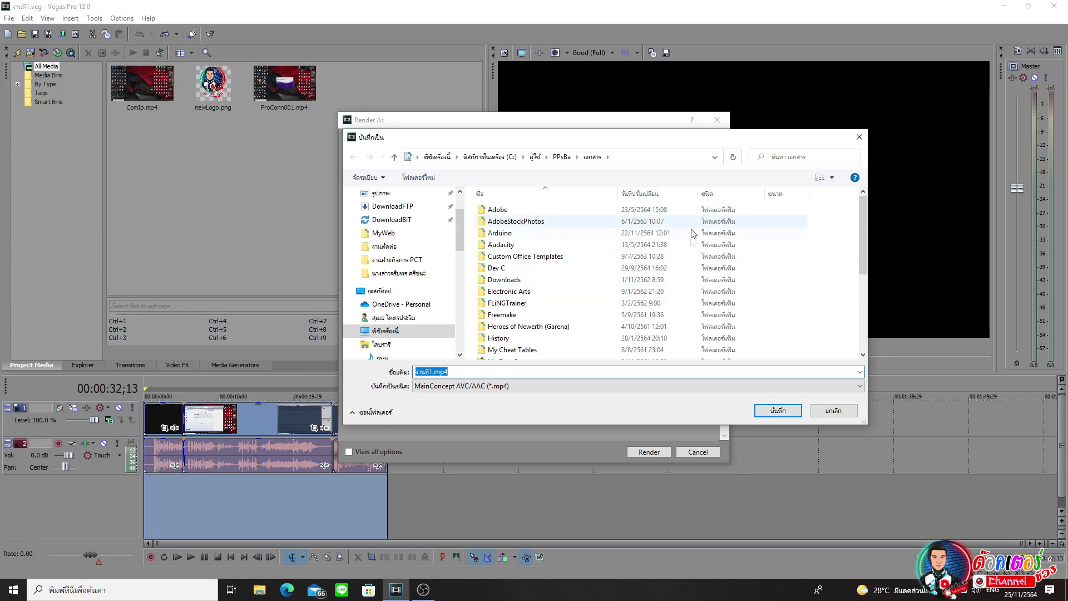
key("Return")
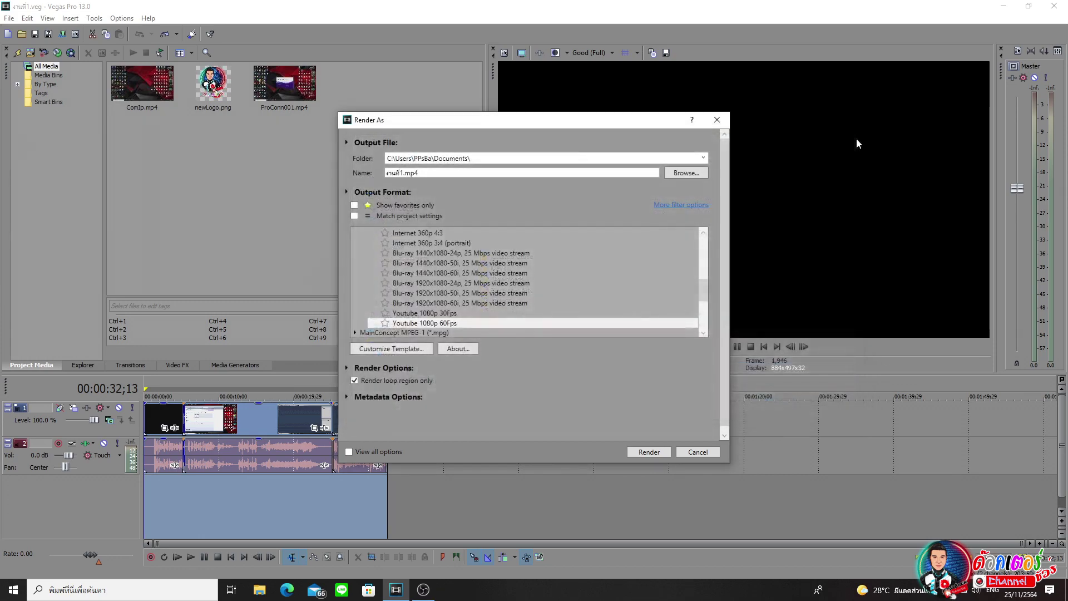